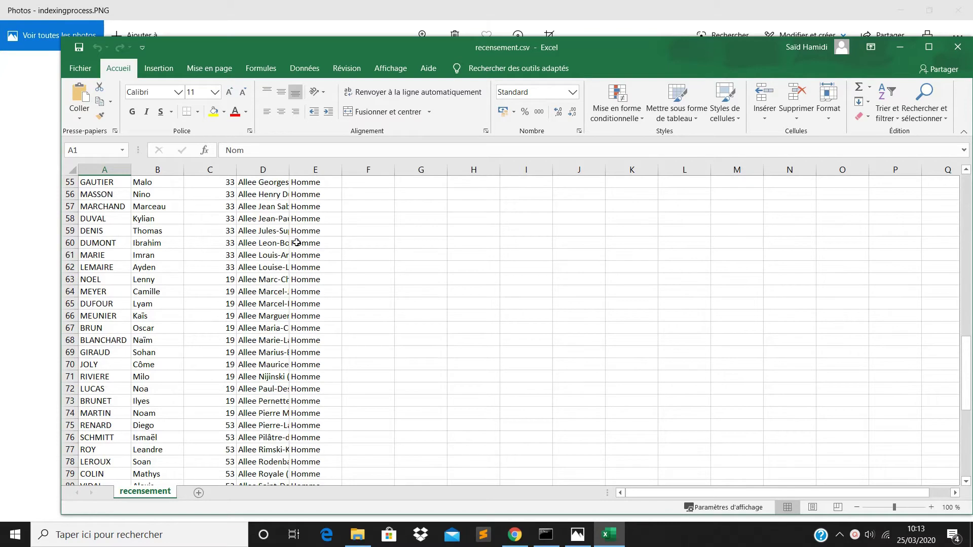
Close the recensement.csv workbook and switch to the CloudView start page in a maximized Chrome window
scroll(297, 243, "up", 18)
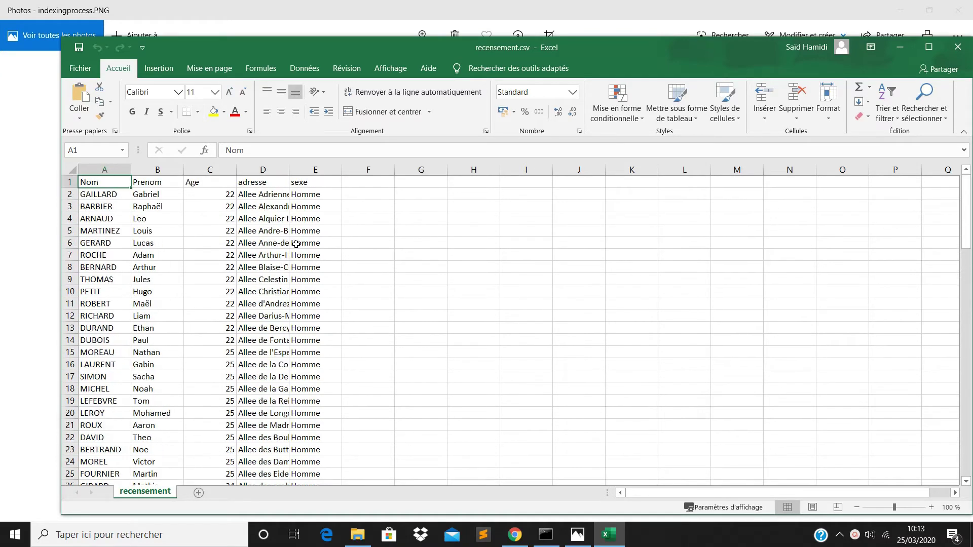
left_click(960, 49)
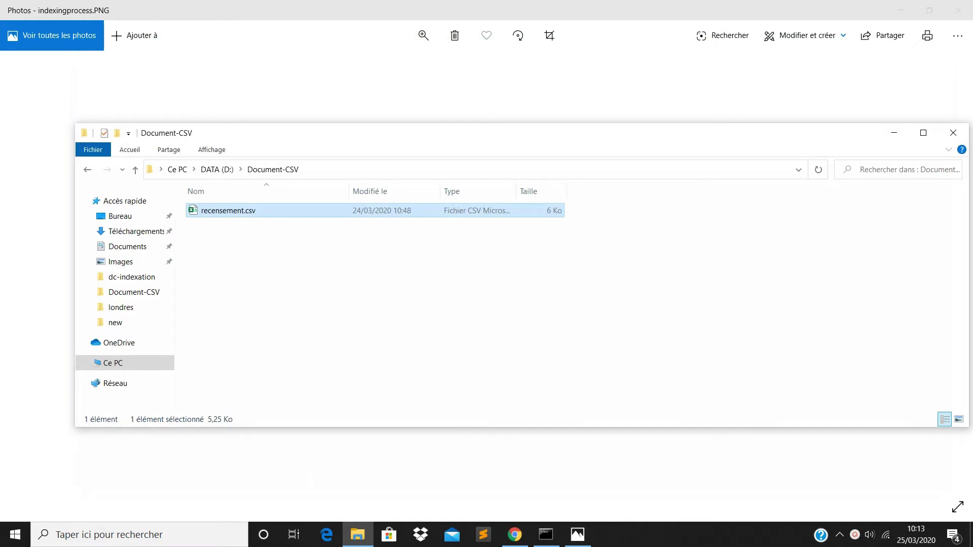
left_click(514, 535)
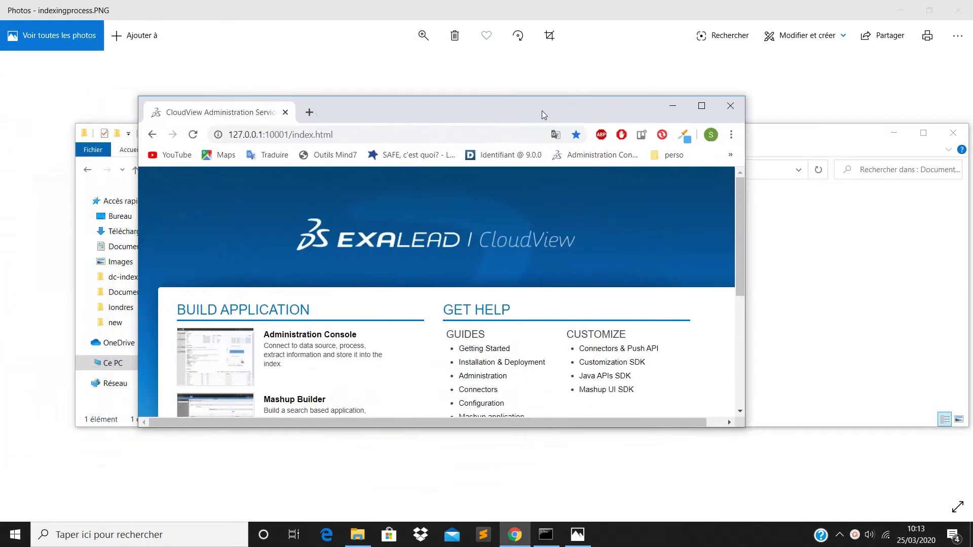
left_click(712, 106)
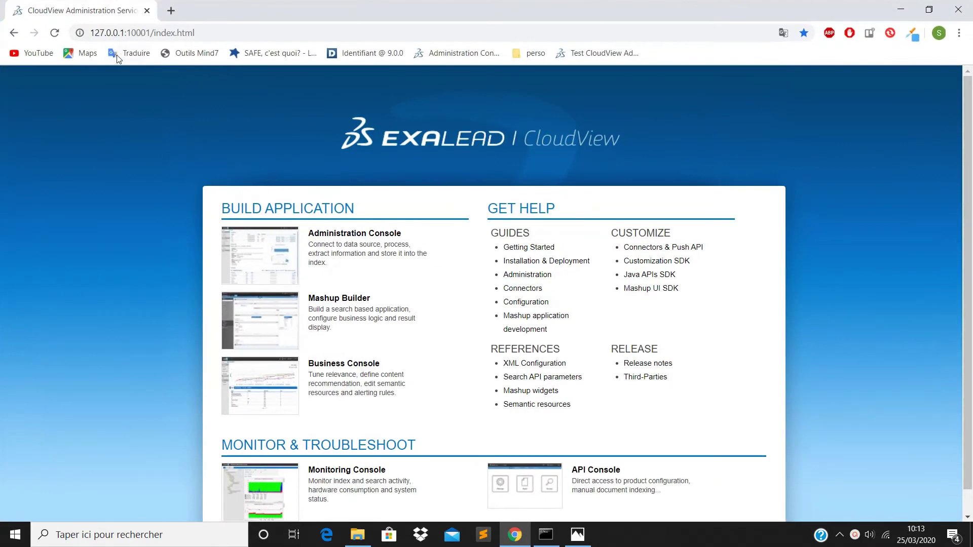
left_click_drag(90, 33, 205, 32)
left_click(150, 144)
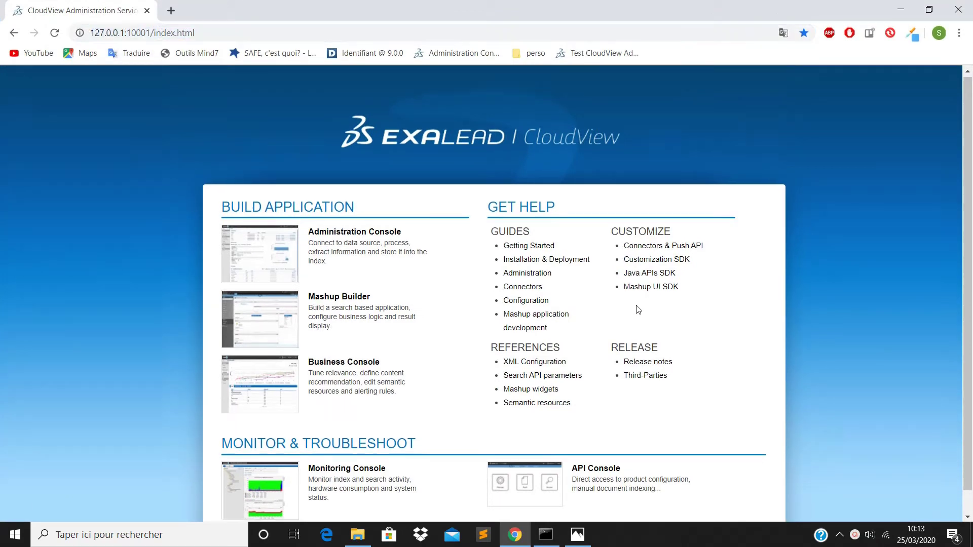
Open the CloudView API Console and log in with the prefilled admin credentials
scroll(637, 310, "down", 1)
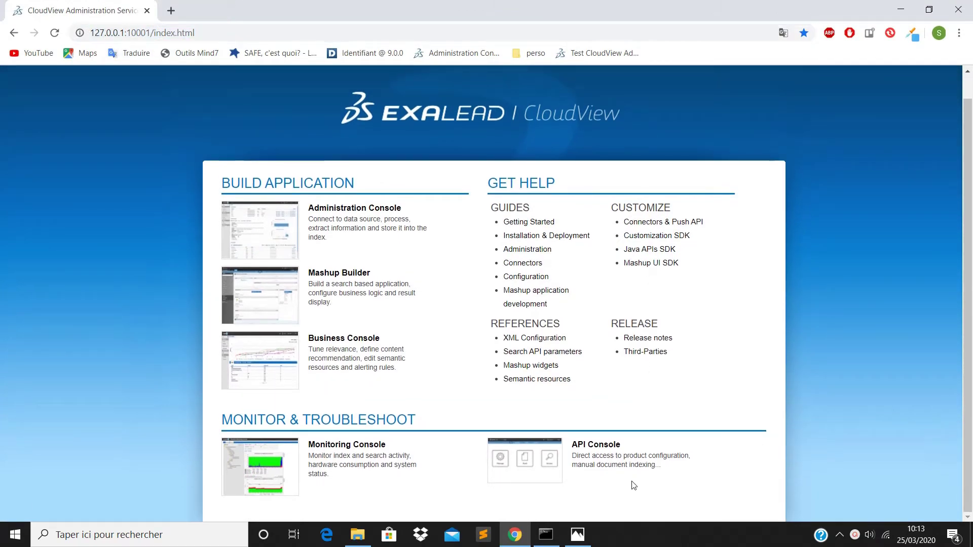
left_click(605, 450)
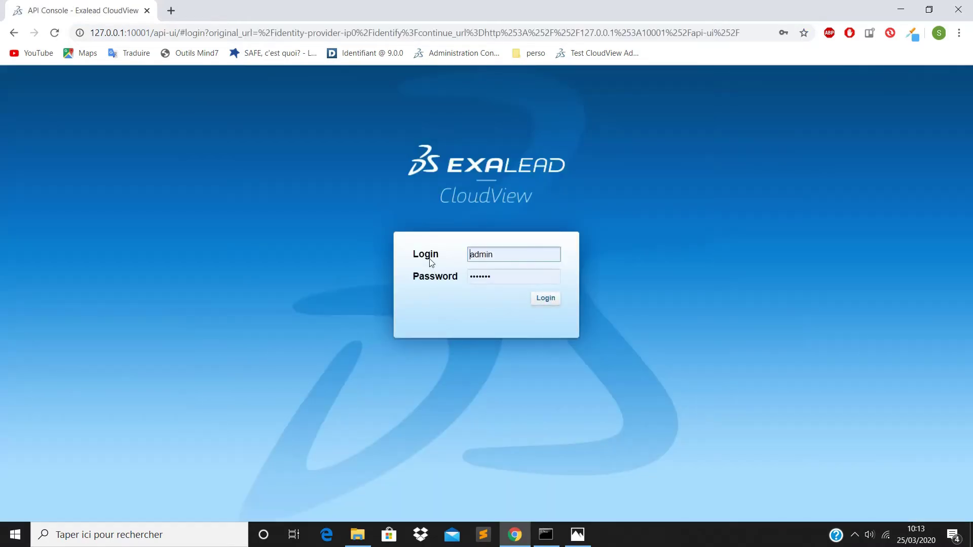
left_click(495, 279)
left_click(446, 321)
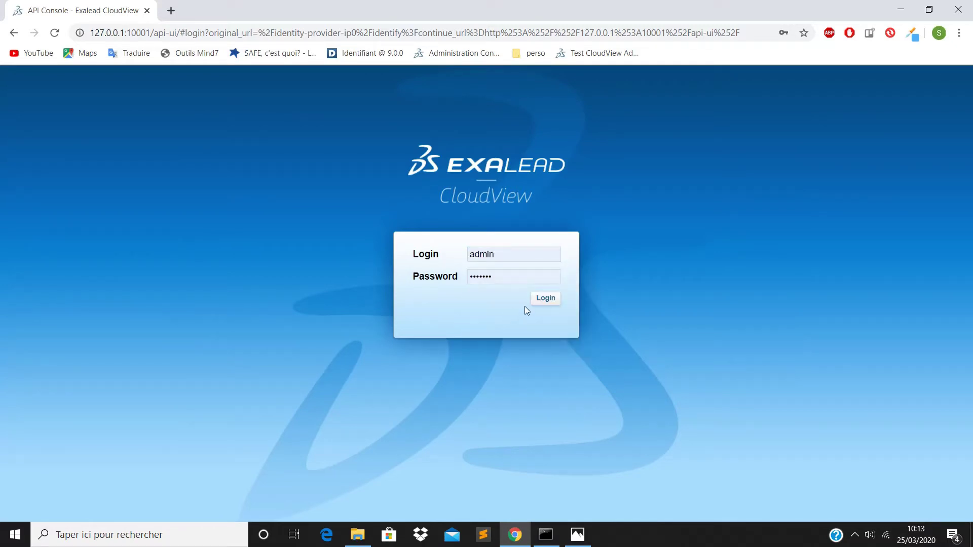
left_click(553, 300)
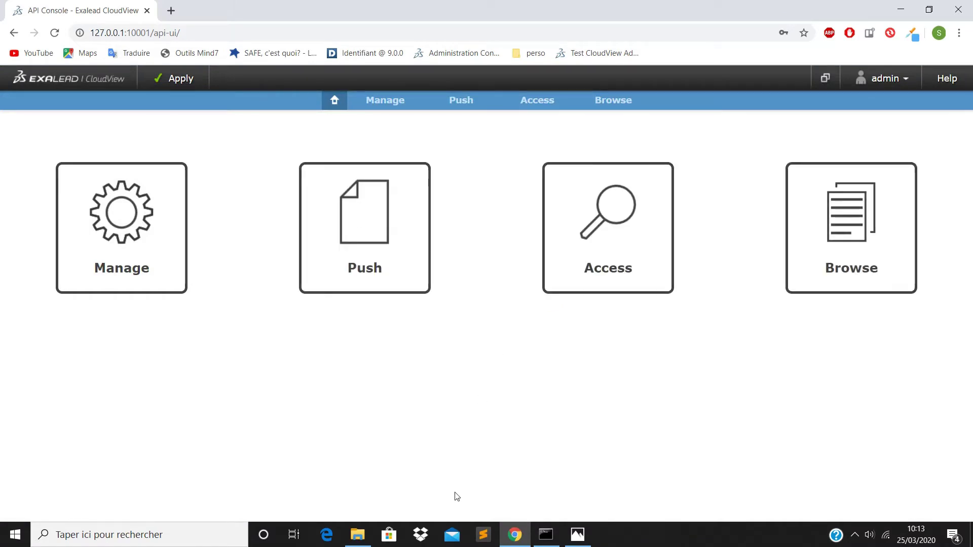
Run a text search for #all in the API Console's Access section to check the indexed documents
left_click(612, 283)
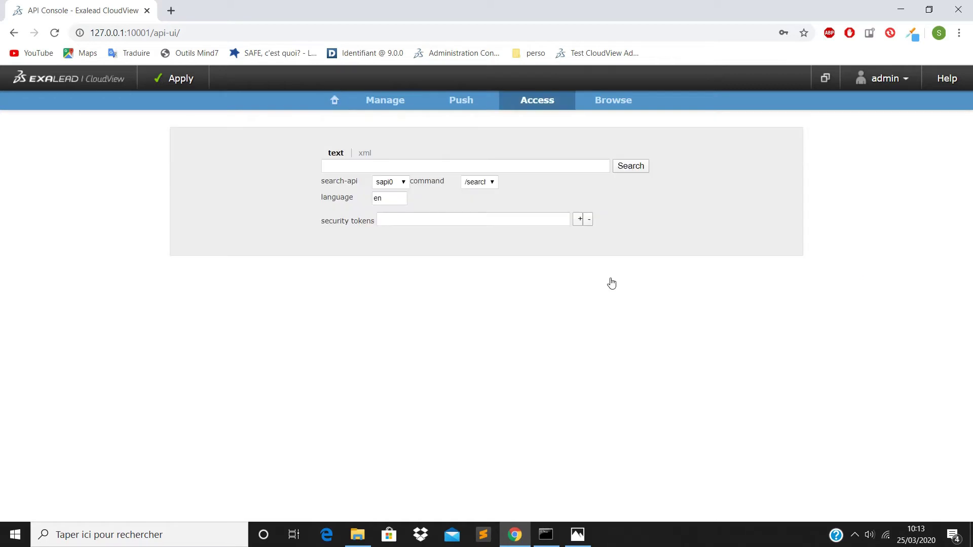
left_click(442, 168)
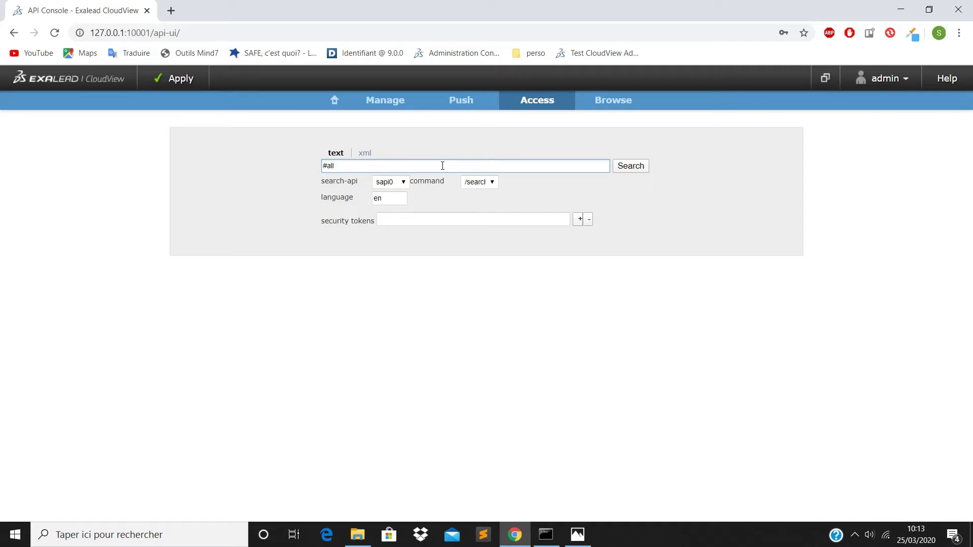
left_click(627, 171)
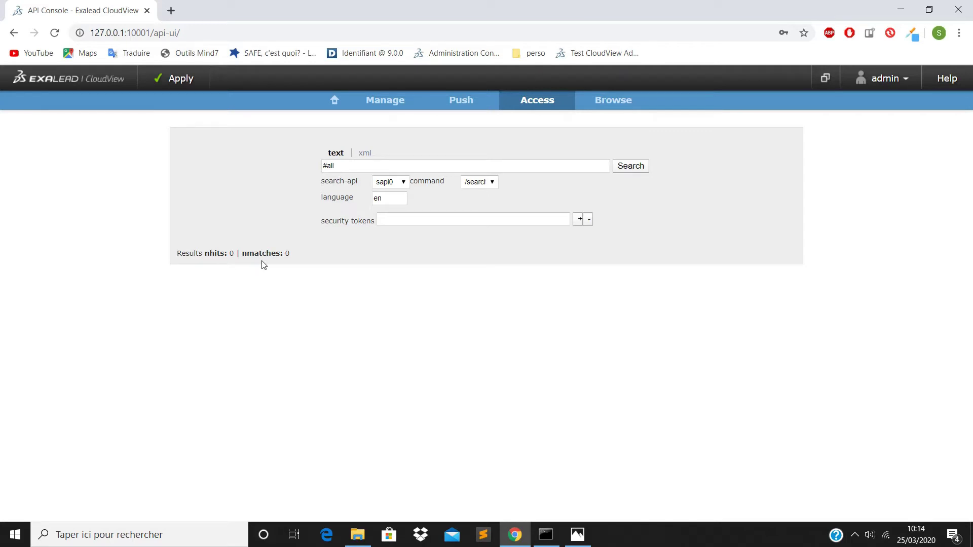
Open the Administration Console and add a class named personne without a parent class to default_model
left_click(829, 87)
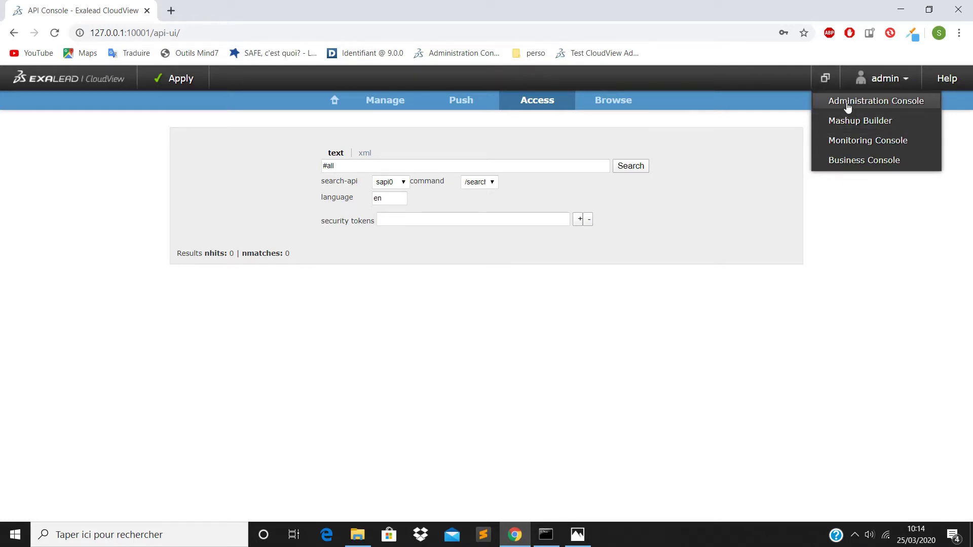
left_click(848, 104)
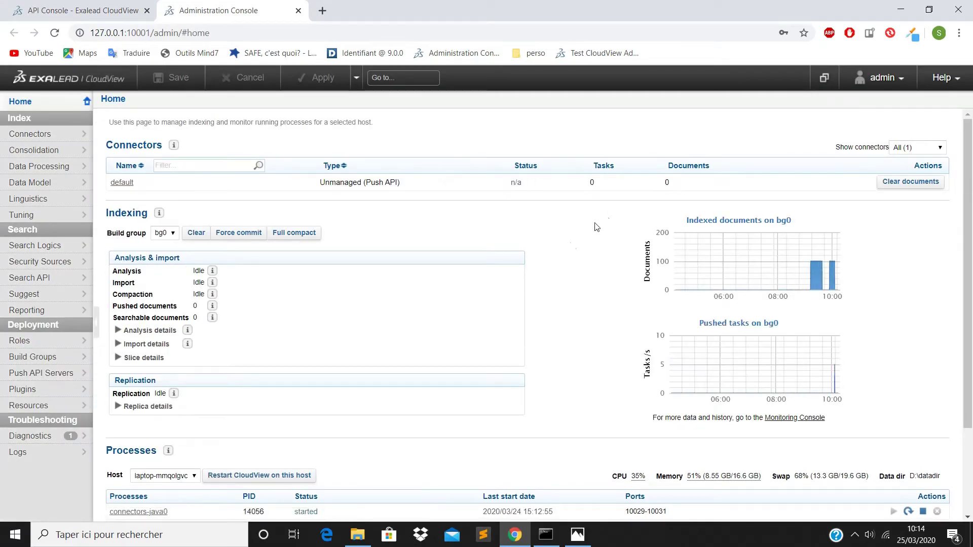
left_click(44, 188)
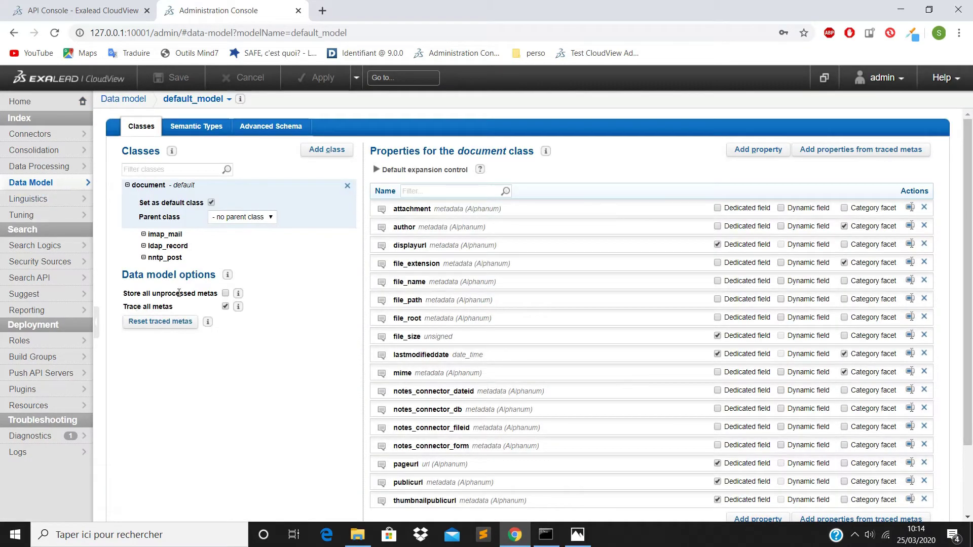
left_click(327, 152)
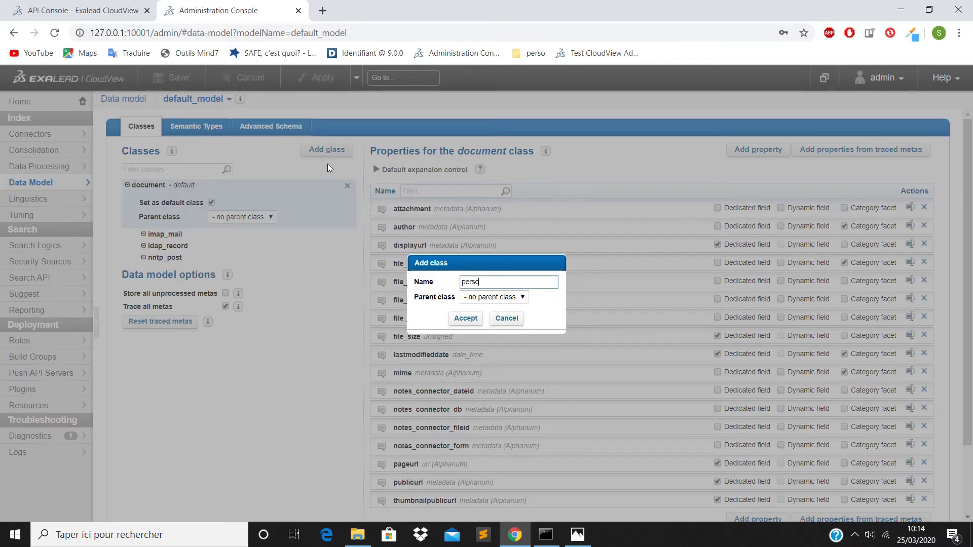
left_click(475, 319)
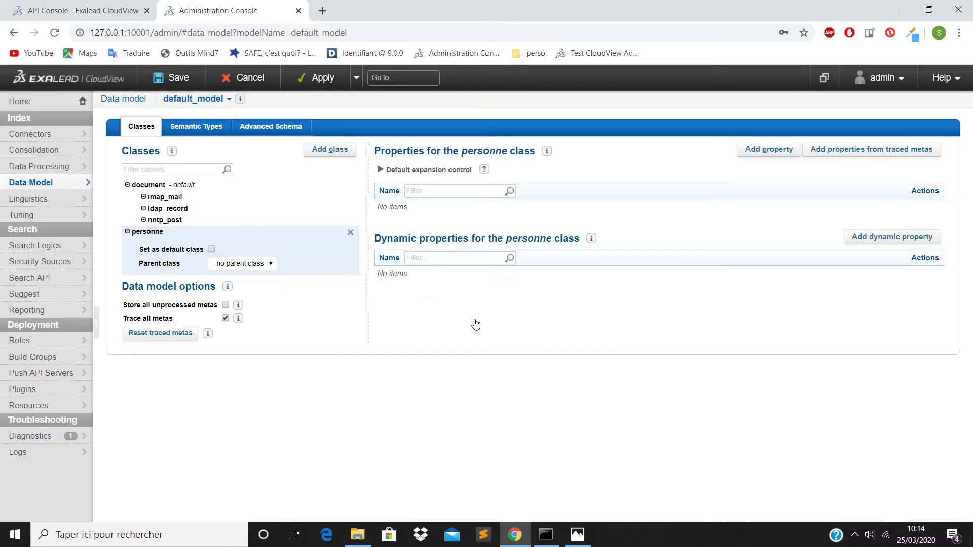
Add a new connector named recensement of type CSV that pushes to Build group bg0
left_click(44, 134)
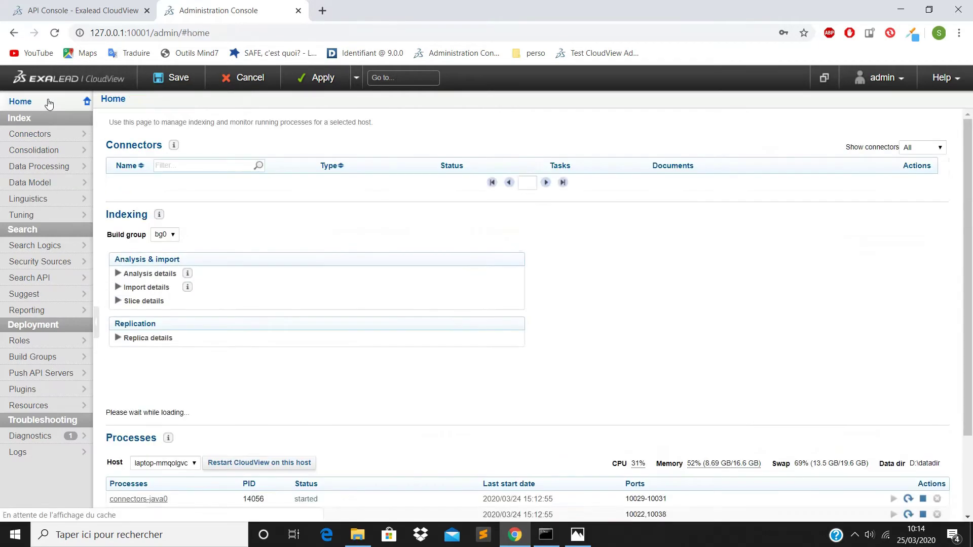
left_click(45, 134)
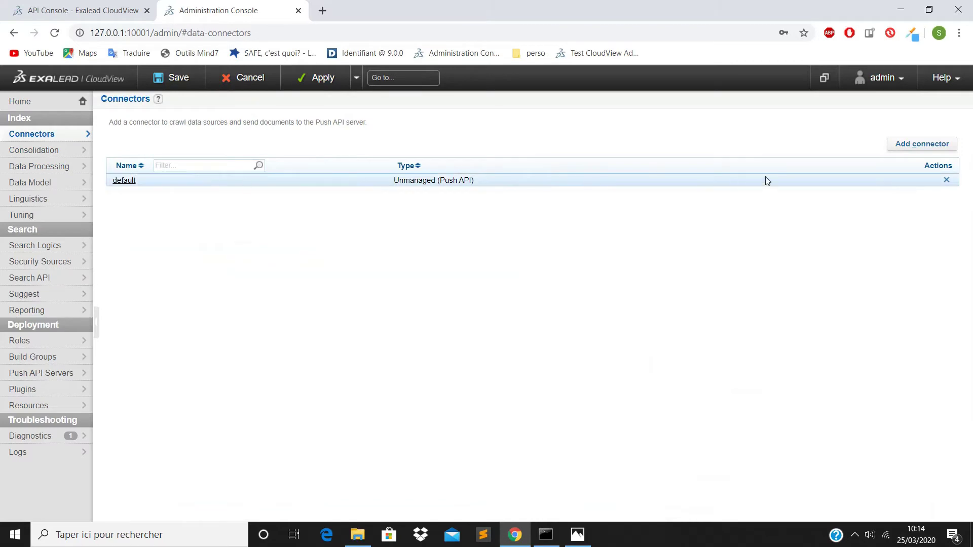
left_click(922, 144)
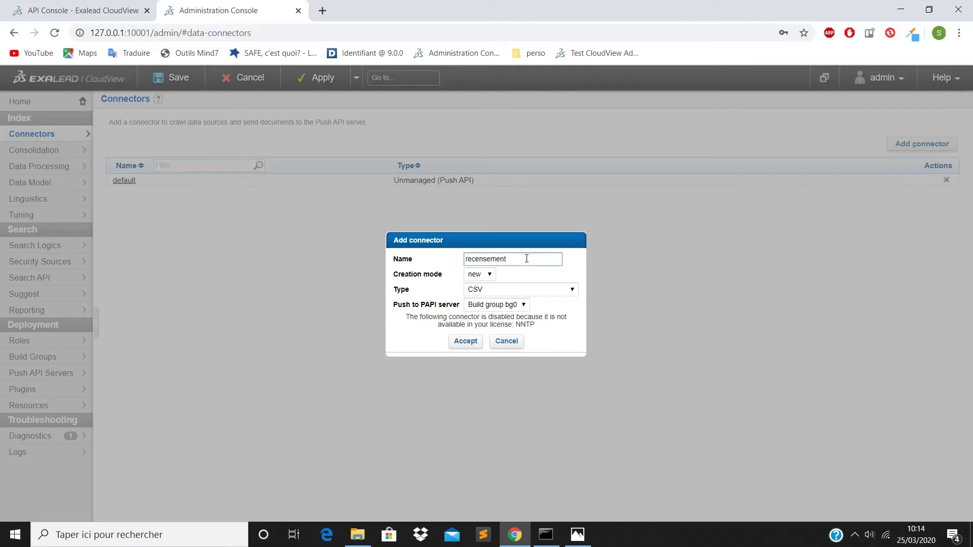
left_click(485, 275)
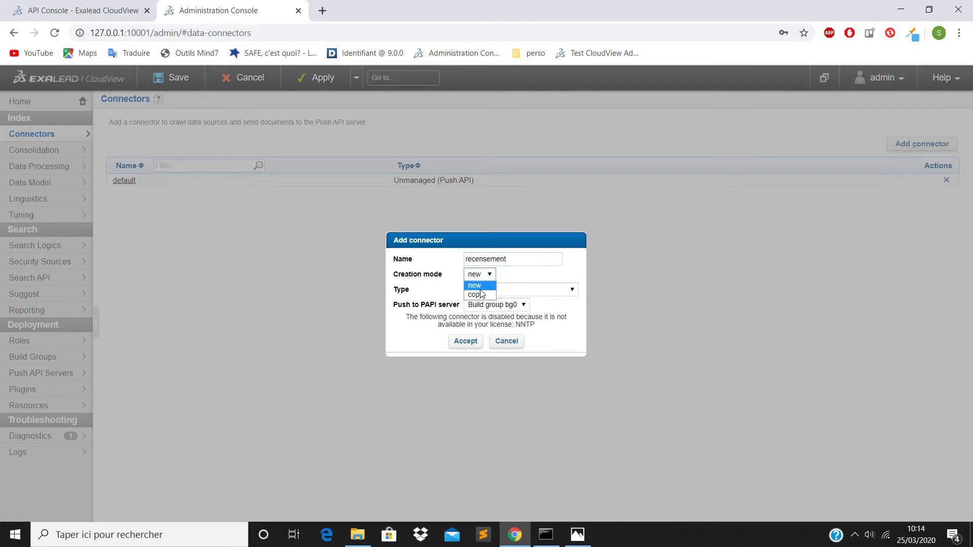
left_click(476, 285)
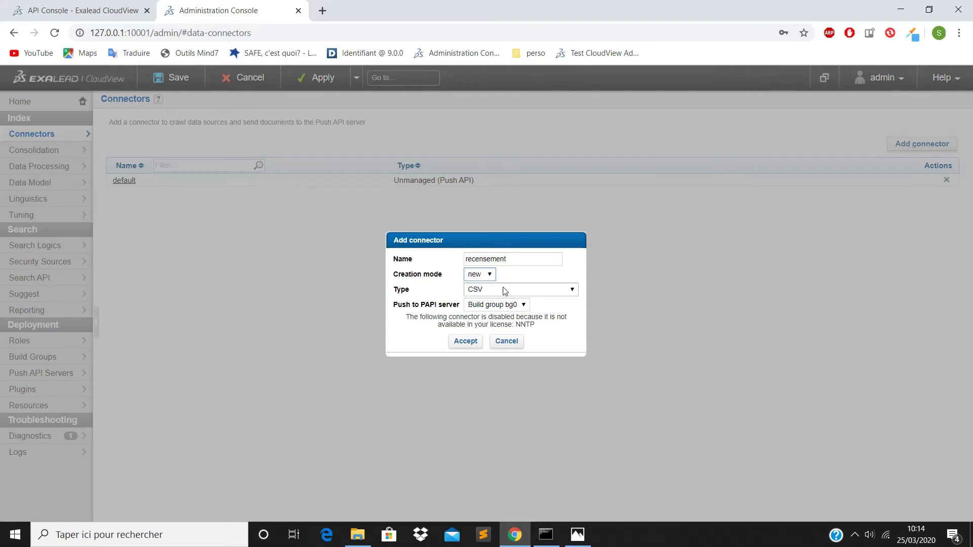
left_click(502, 288)
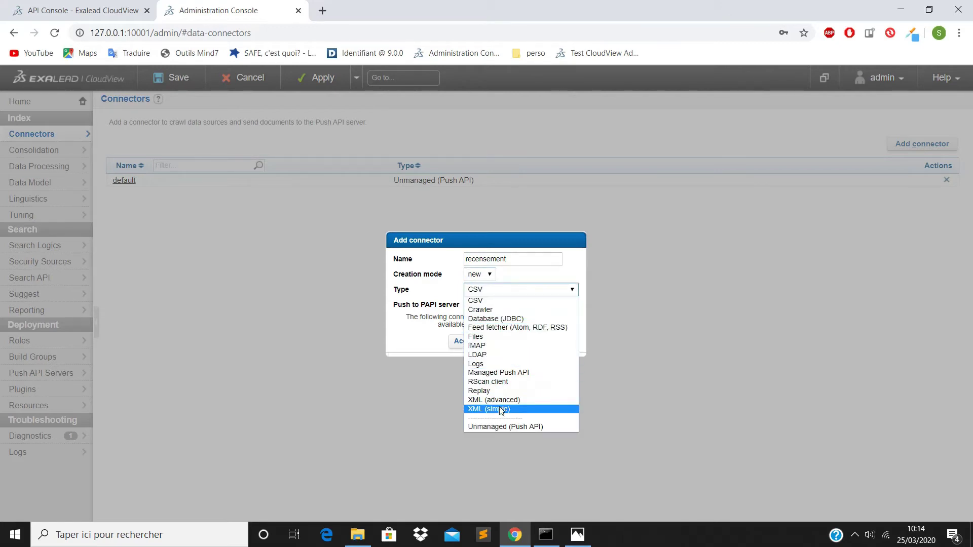
left_click(501, 302)
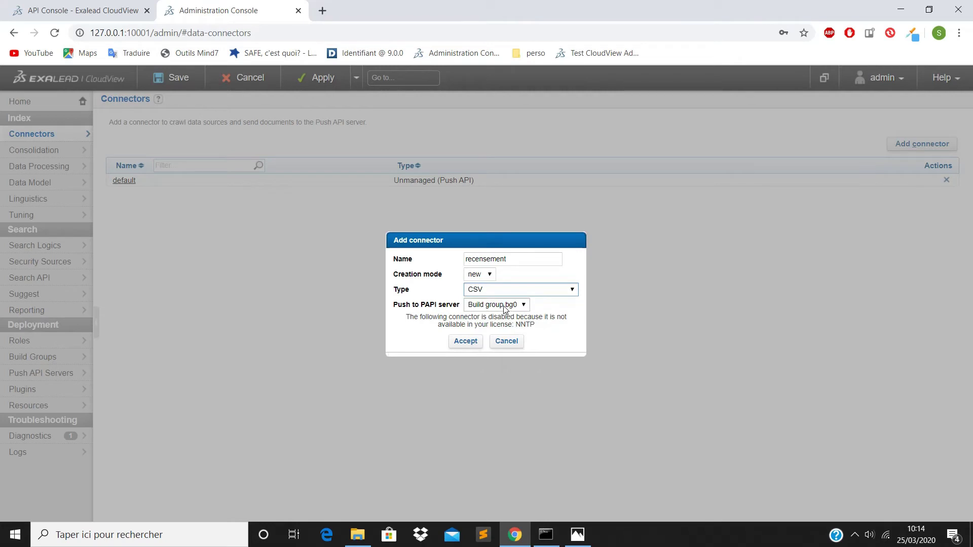
left_click(509, 308)
left_click(508, 315)
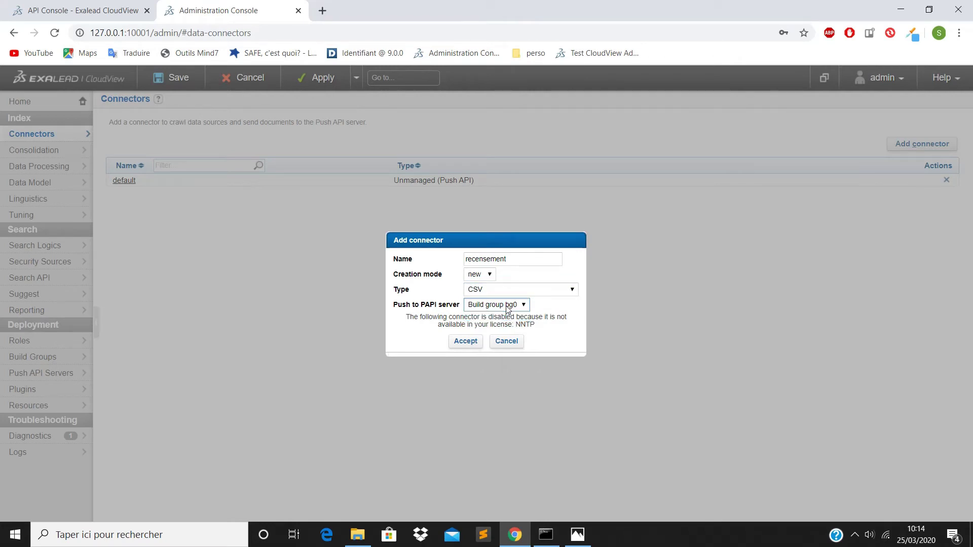
left_click(465, 341)
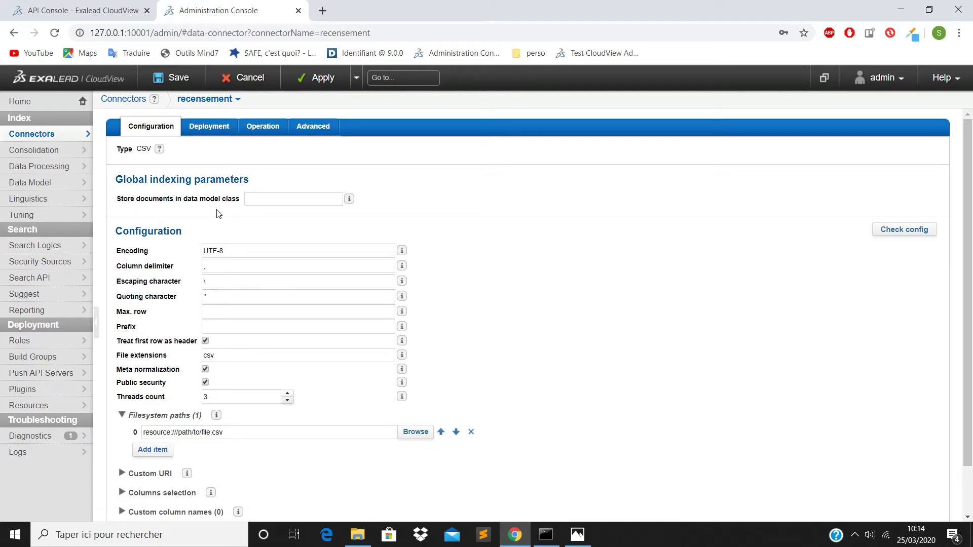
Store the recensement connector's documents in the personne data model class and set its column delimiter to a semicolon
left_click(266, 200)
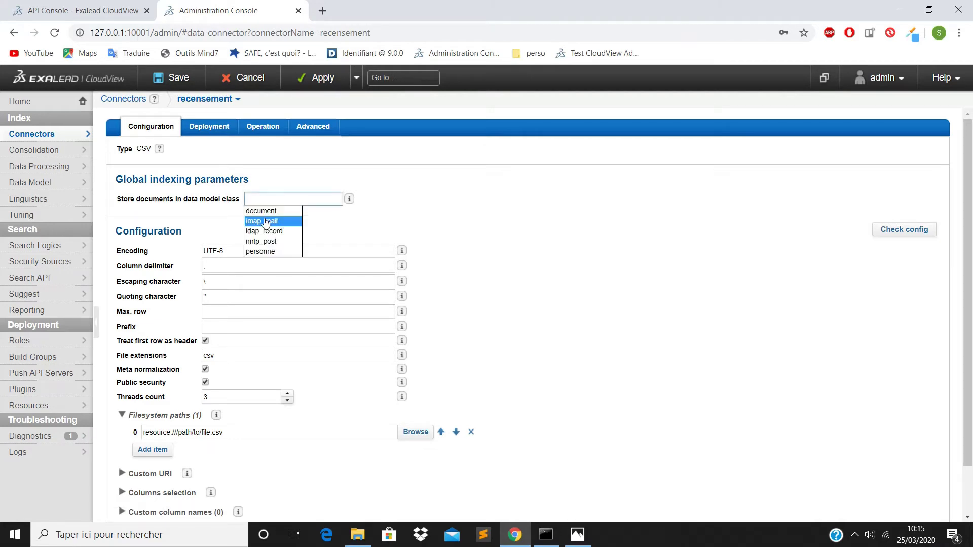
left_click(271, 253)
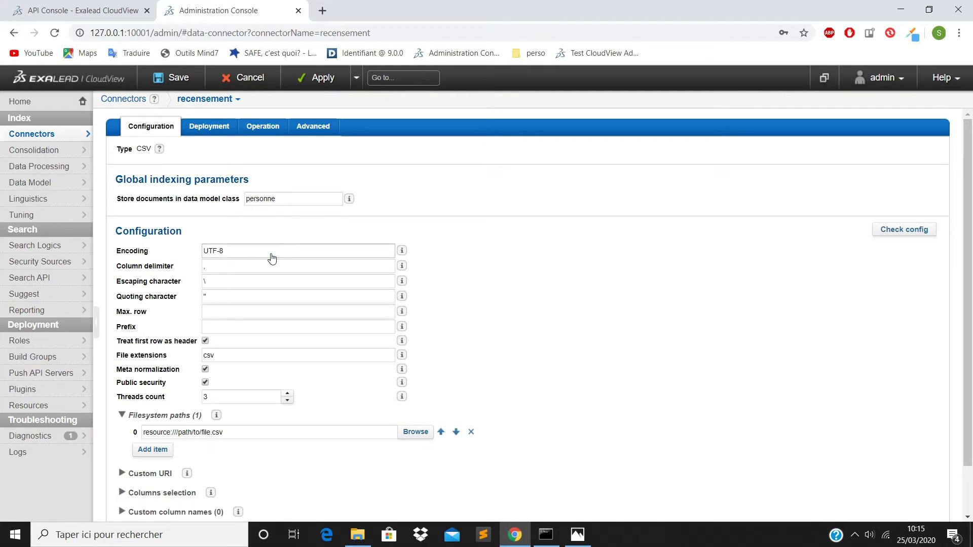
left_click(213, 268)
key("BackSpace")
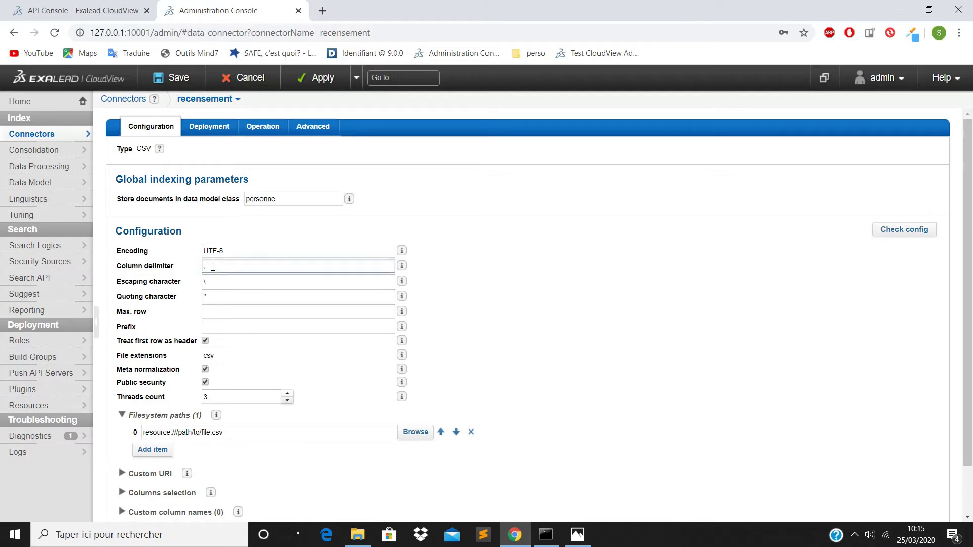
type(";")
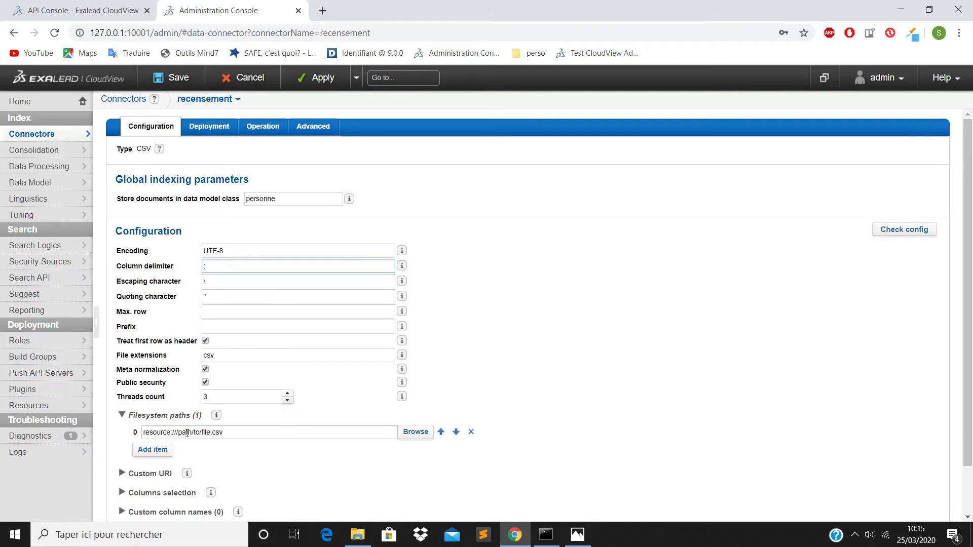
Set the connector's filesystem path to D:\Document-CSV and check the configuration
left_click(423, 437)
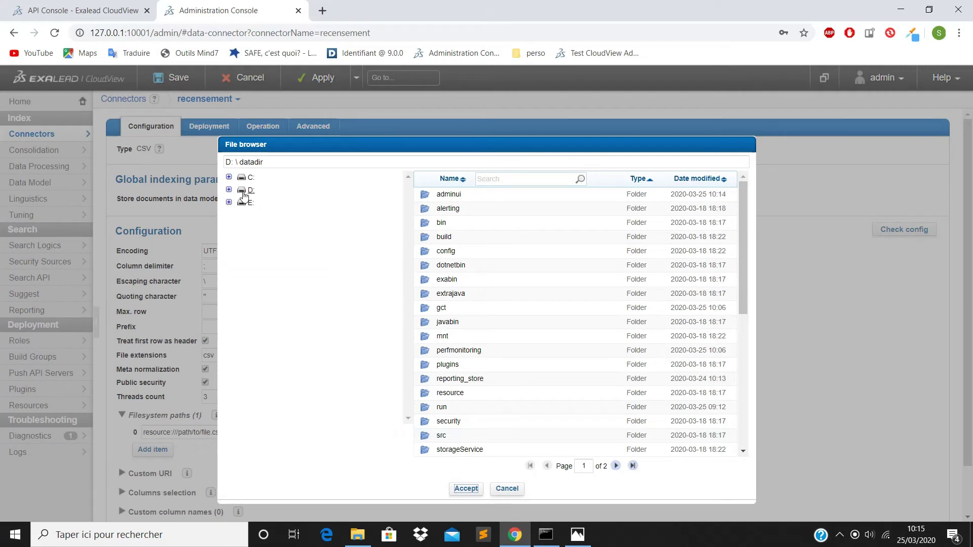
left_click(247, 196)
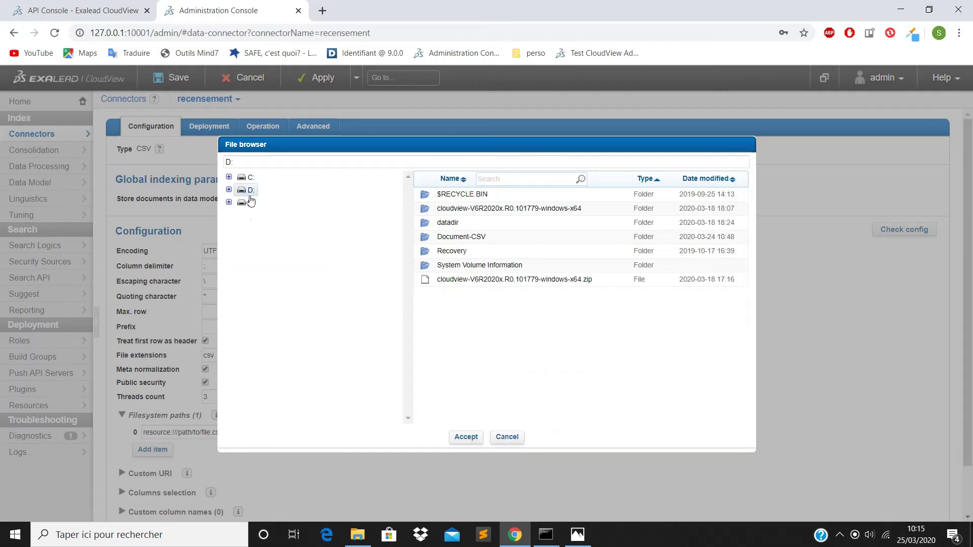
left_click(461, 242)
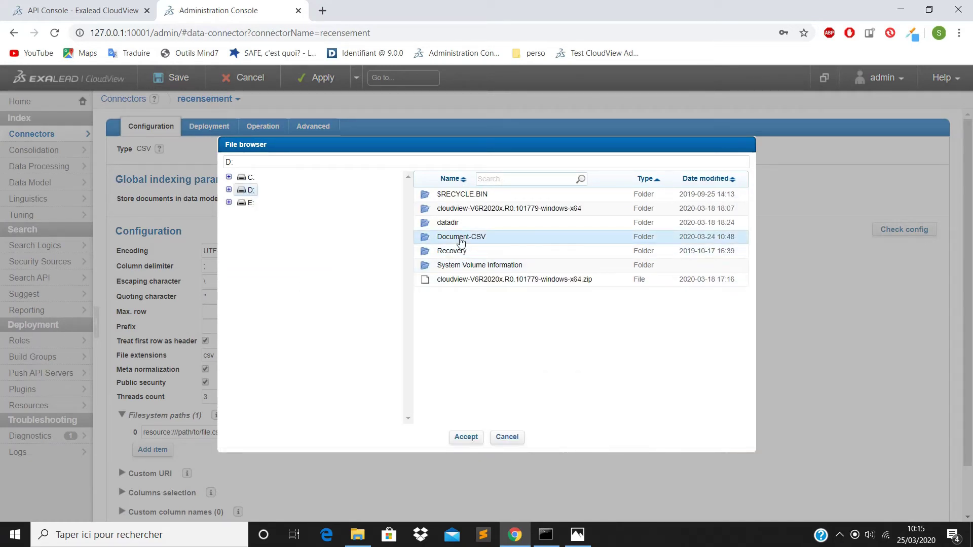
left_click(465, 437)
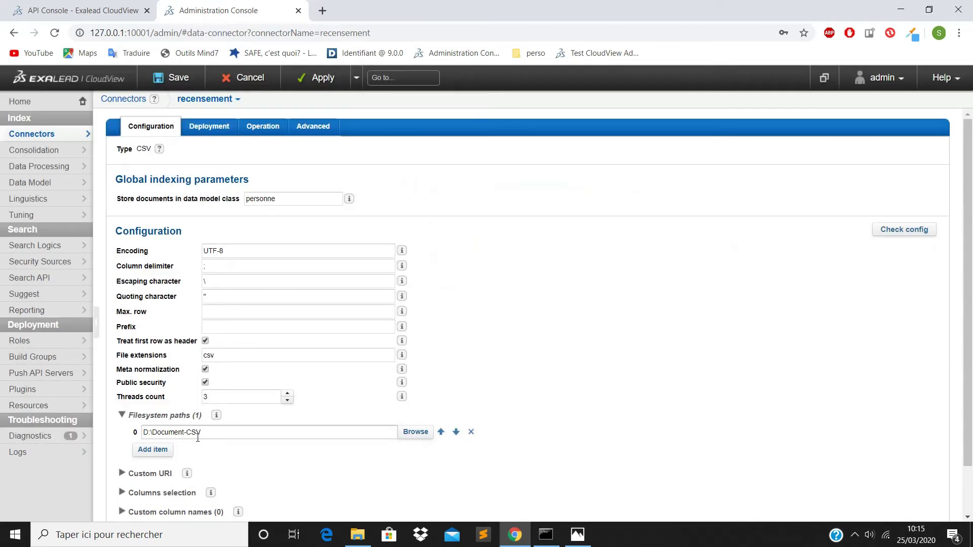
left_click(894, 234)
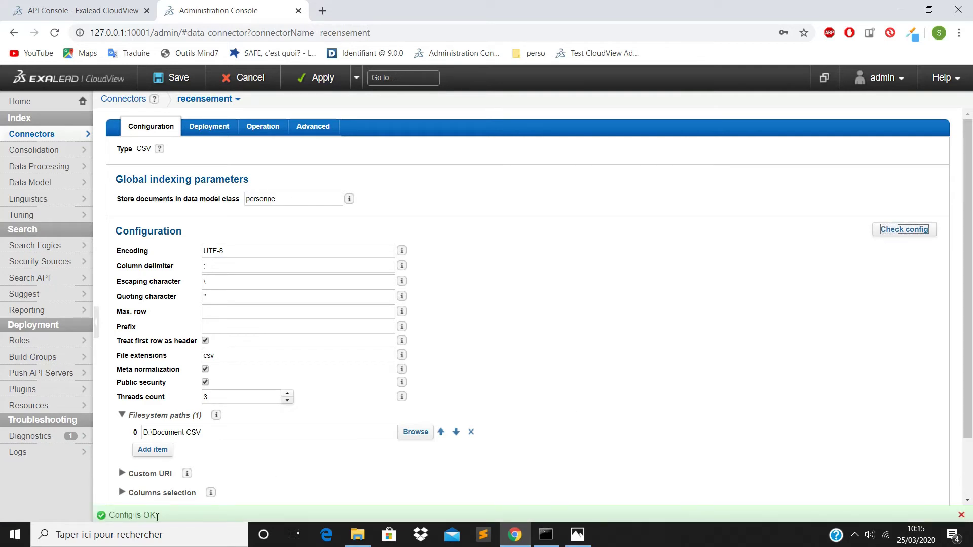
Apply the connector configuration and scan the recensement connector from the home page
left_click(313, 81)
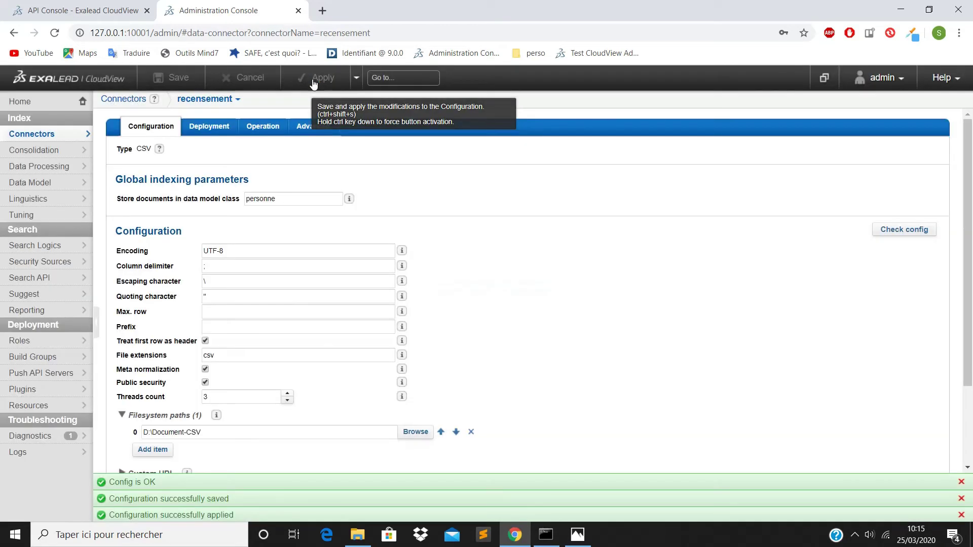
left_click(43, 107)
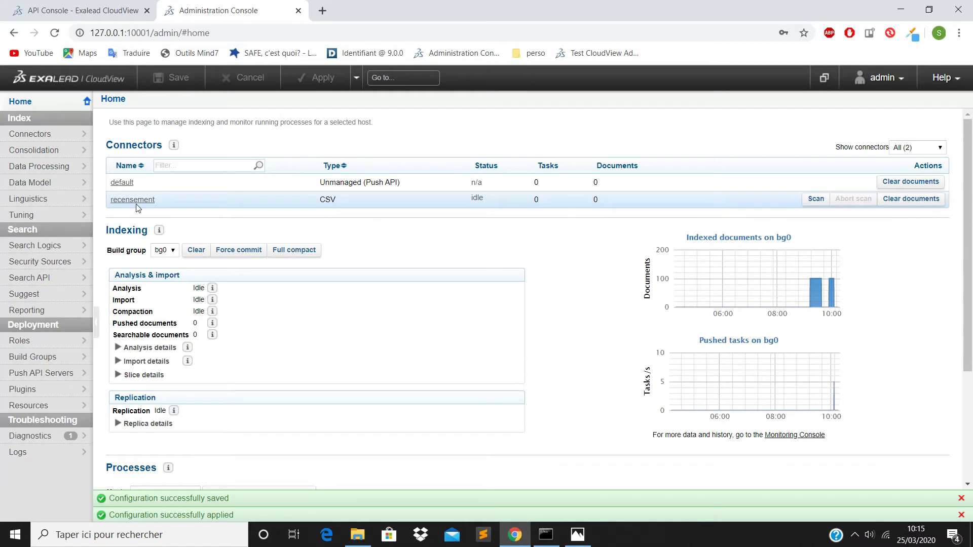
left_click(817, 200)
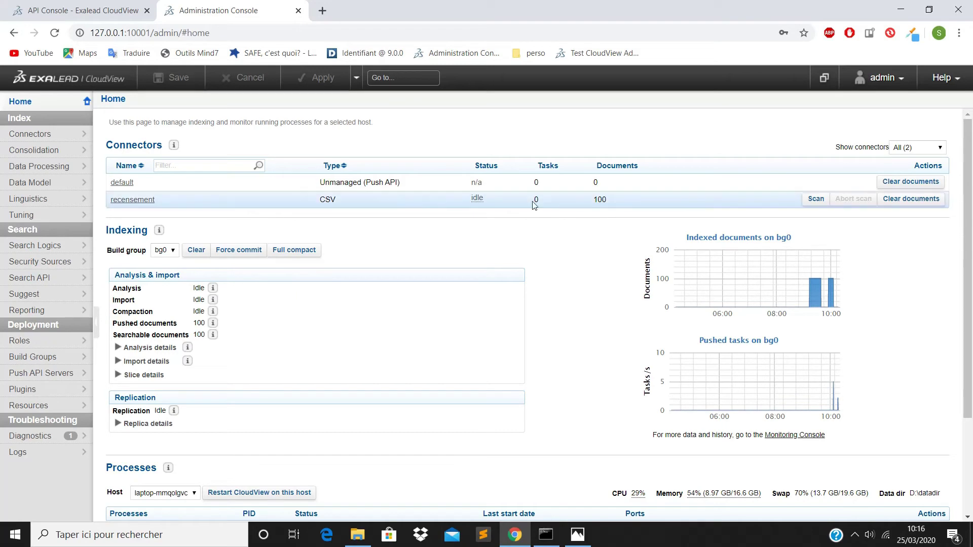
For the personne class in the data model, select the traced metas adresse, age, nom, prenom and sexe as new properties
left_click(43, 185)
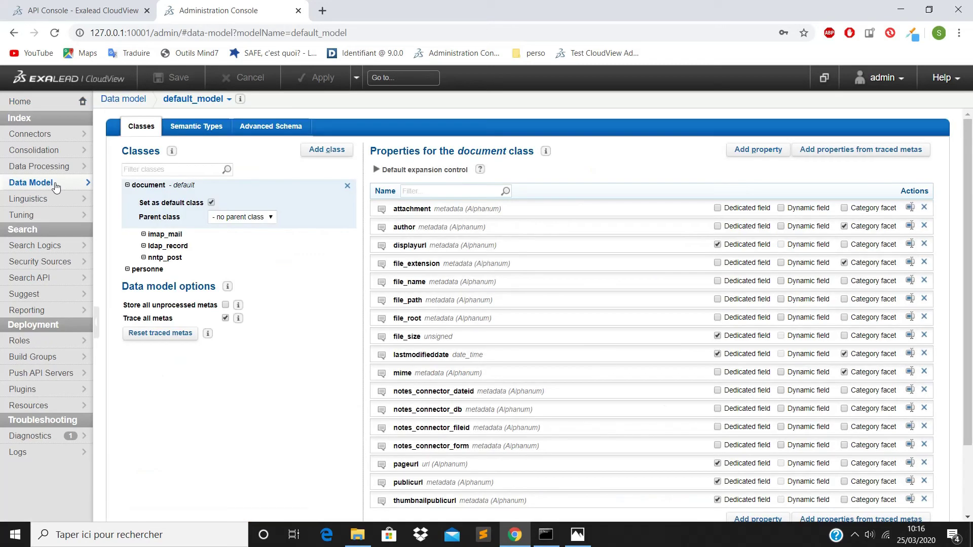
left_click(152, 269)
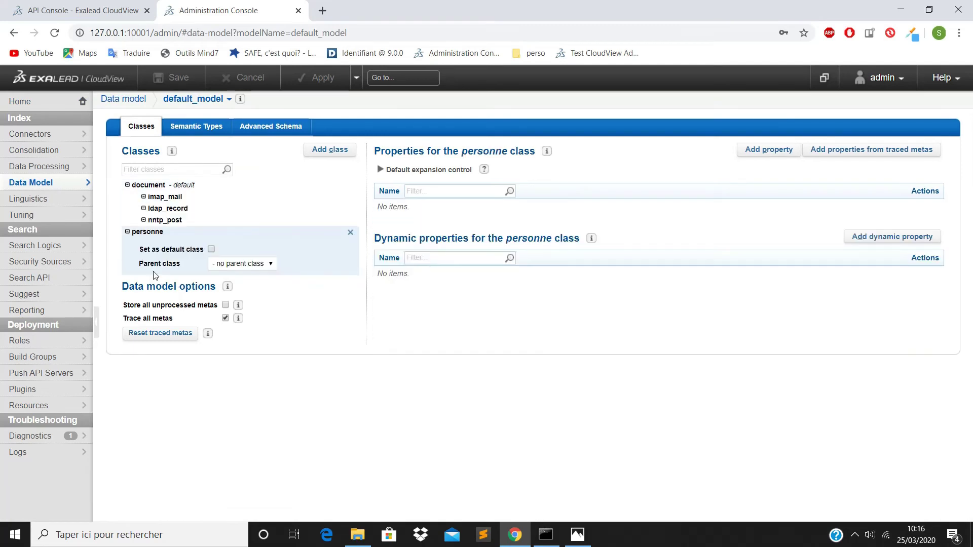
left_click(866, 151)
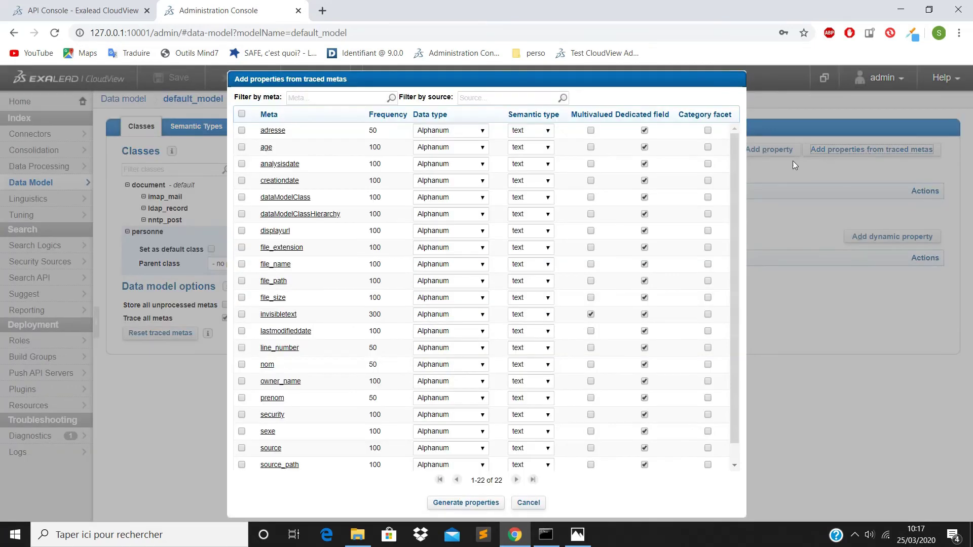
left_click(241, 133)
left_click(241, 147)
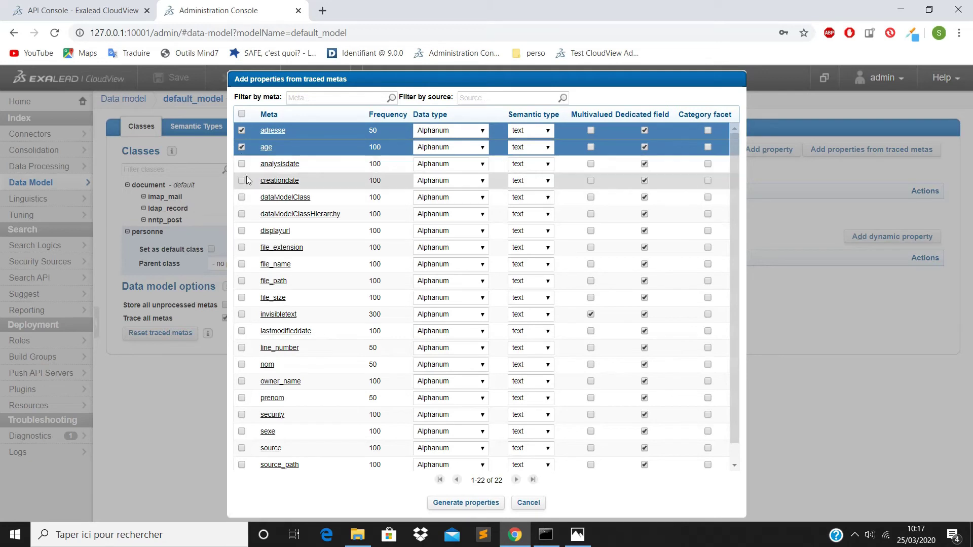
left_click(241, 365)
left_click(241, 398)
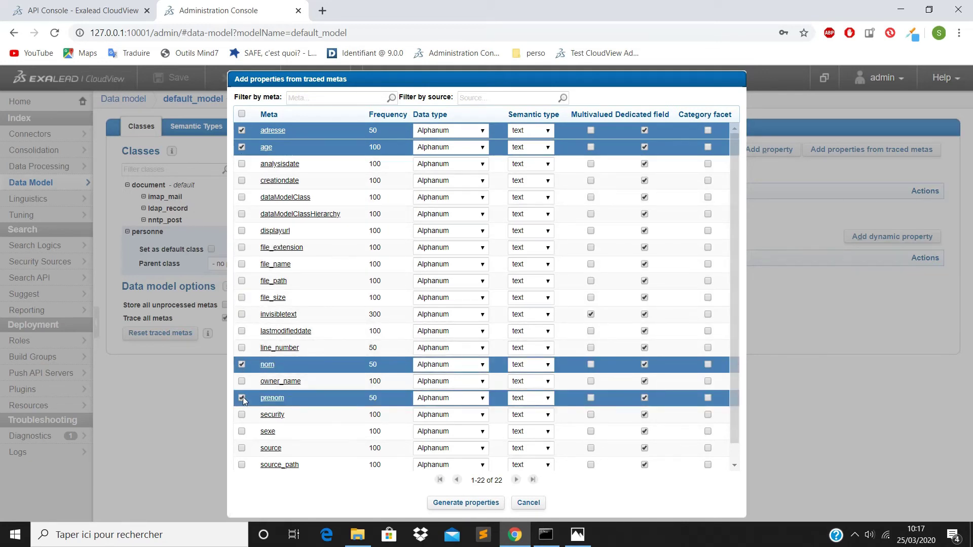
left_click(242, 432)
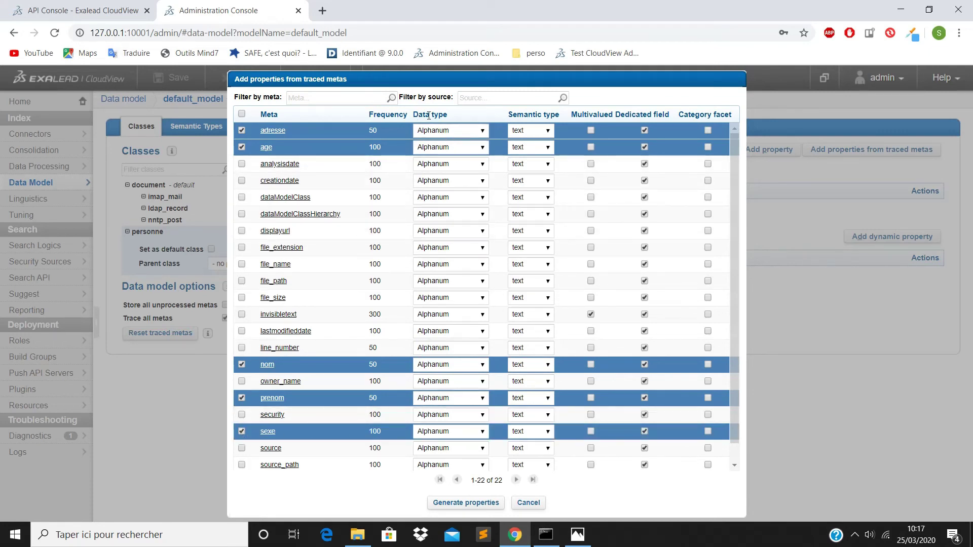
Set the age meta's data type to Integer, generate the selected properties and apply the configuration
left_click(466, 148)
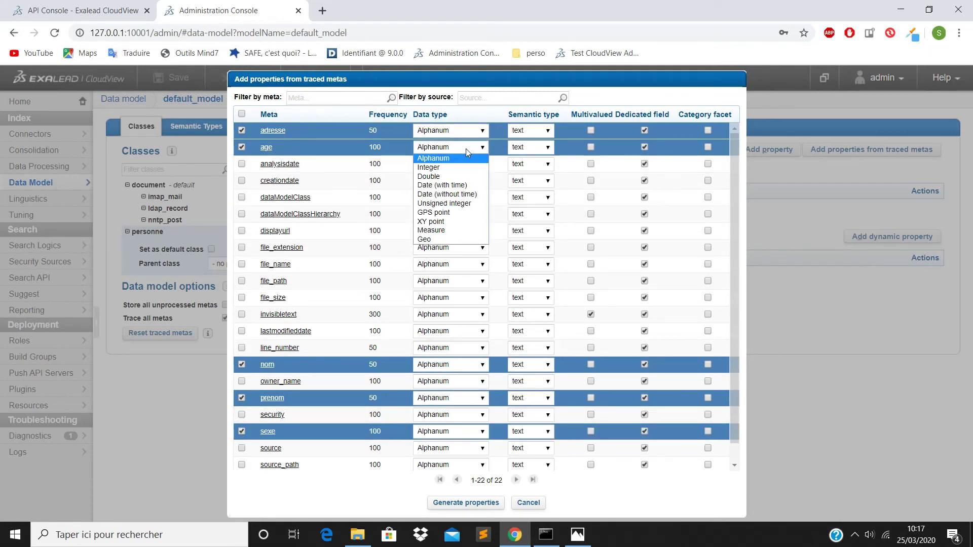
left_click(440, 168)
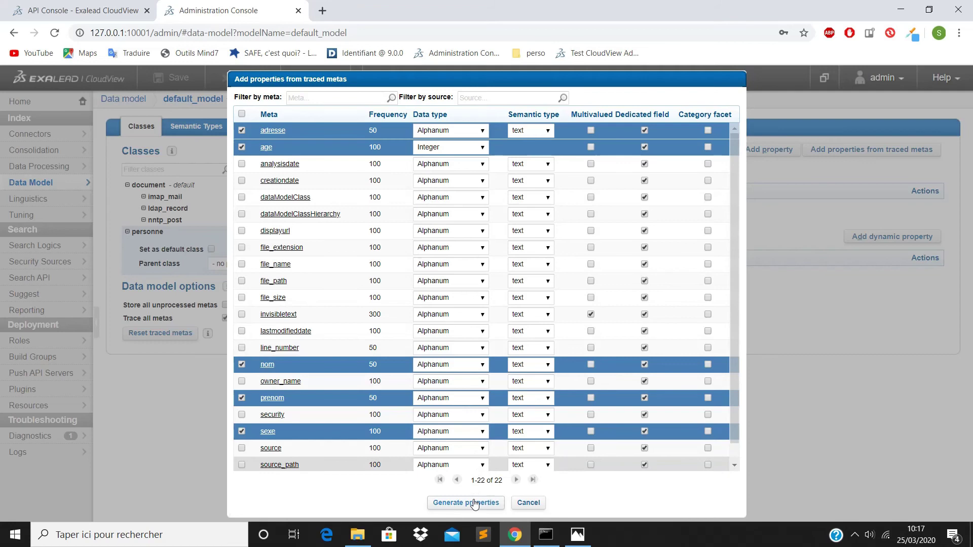
left_click(475, 503)
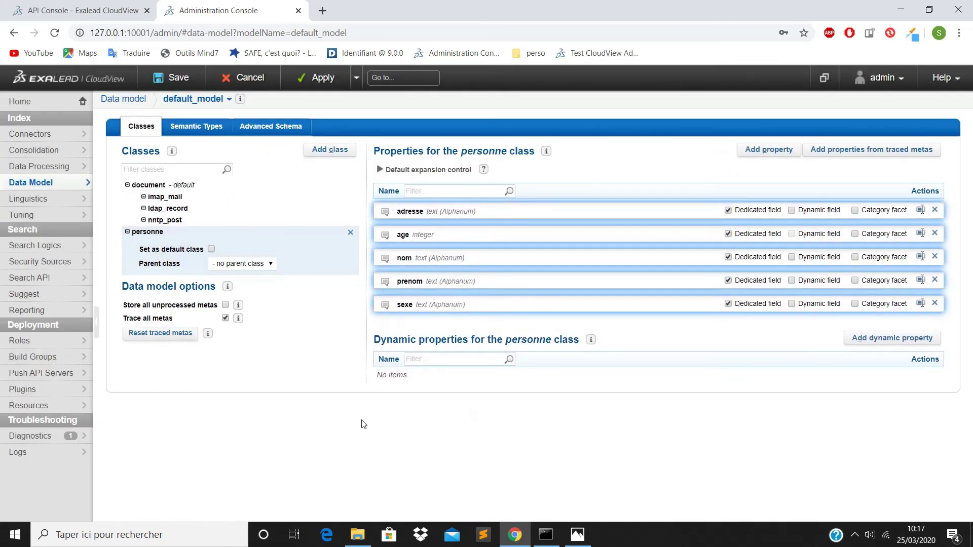
left_click(314, 81)
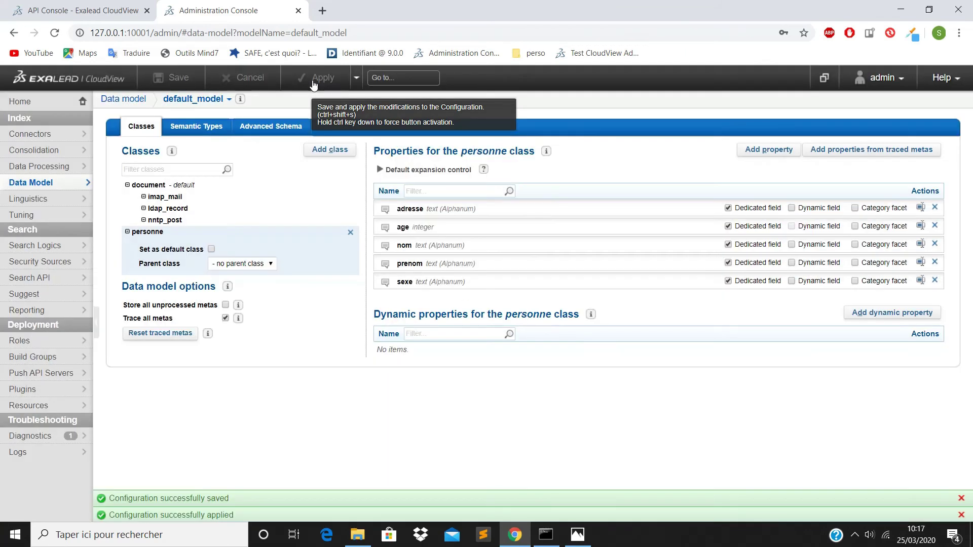
Clear all documents of the recensement connector and scan it again
left_click(25, 104)
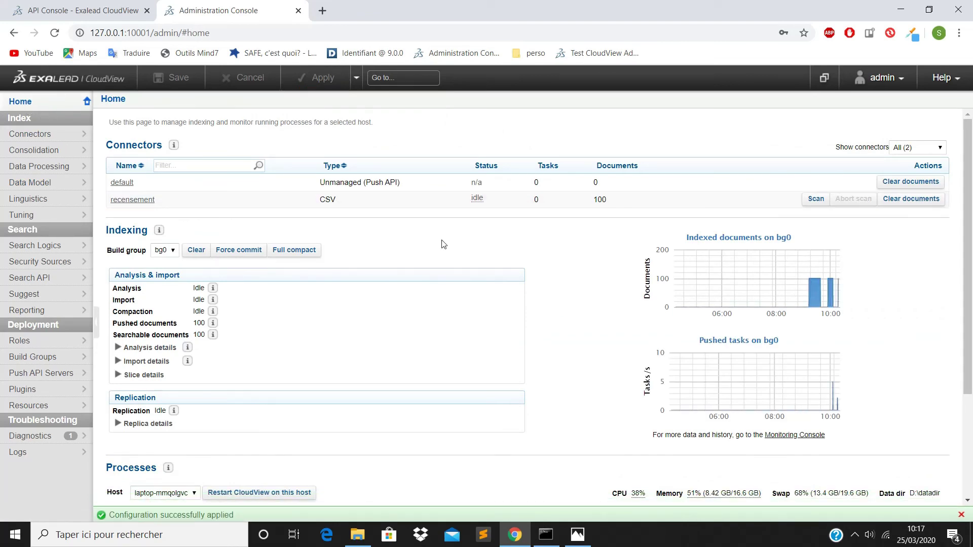
left_click(910, 200)
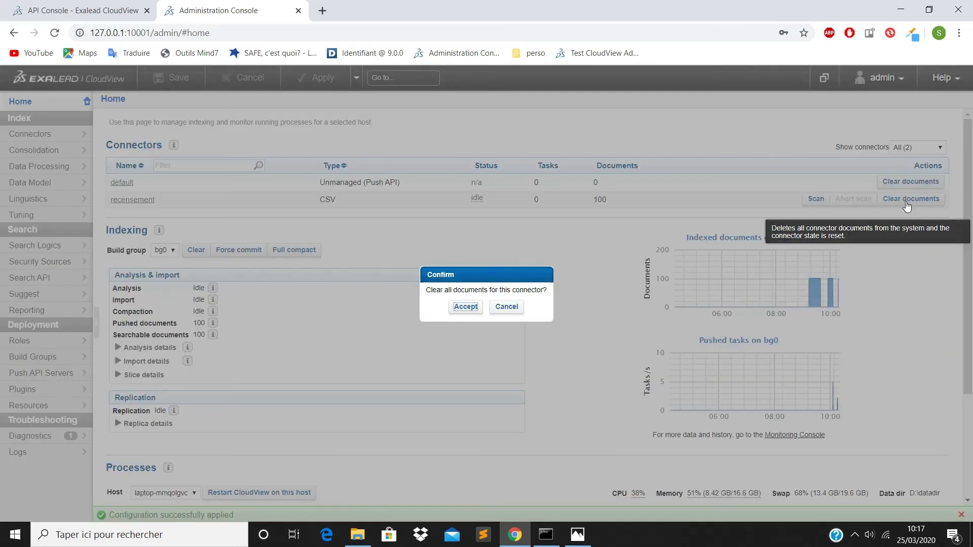
left_click(473, 307)
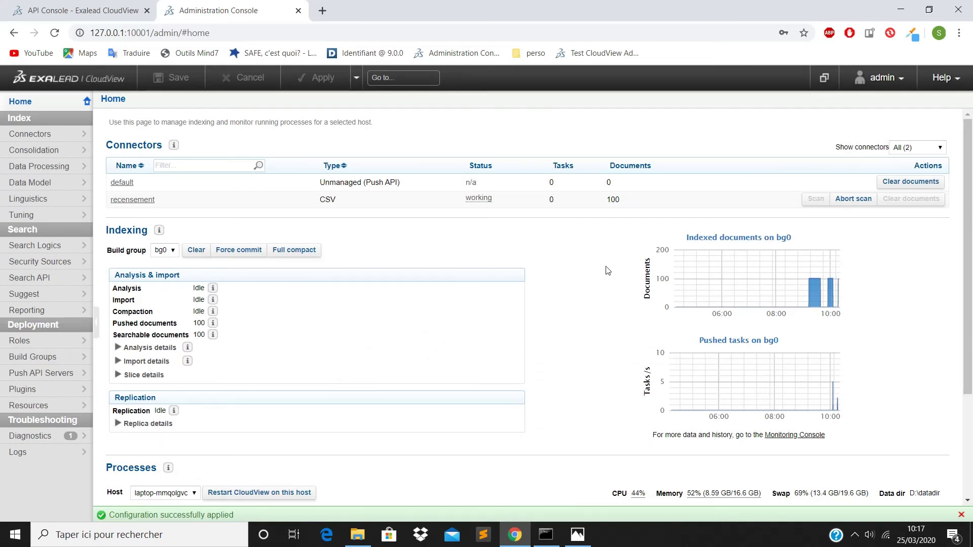
left_click(816, 199)
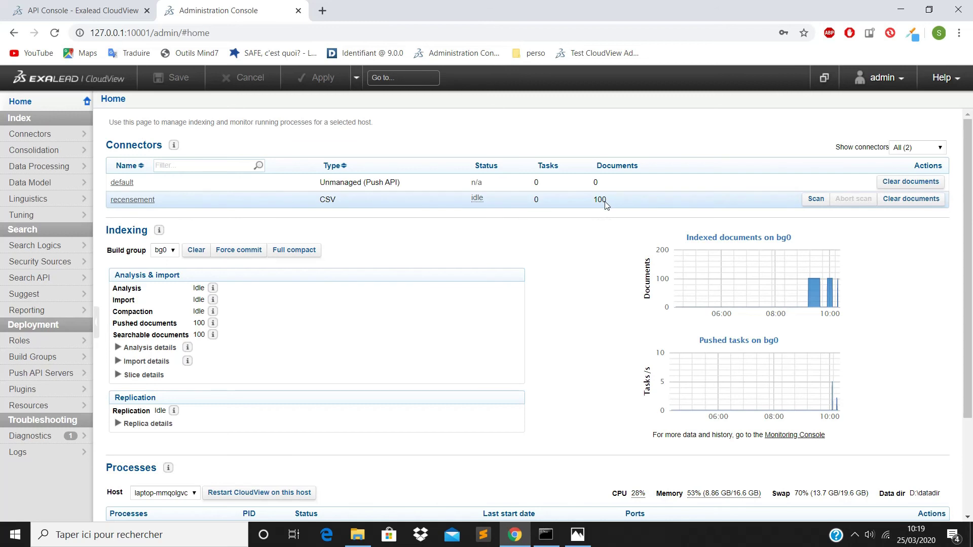
Switch to the API Console, run an Access search for #all and review the properties of the indexed records
left_click(825, 79)
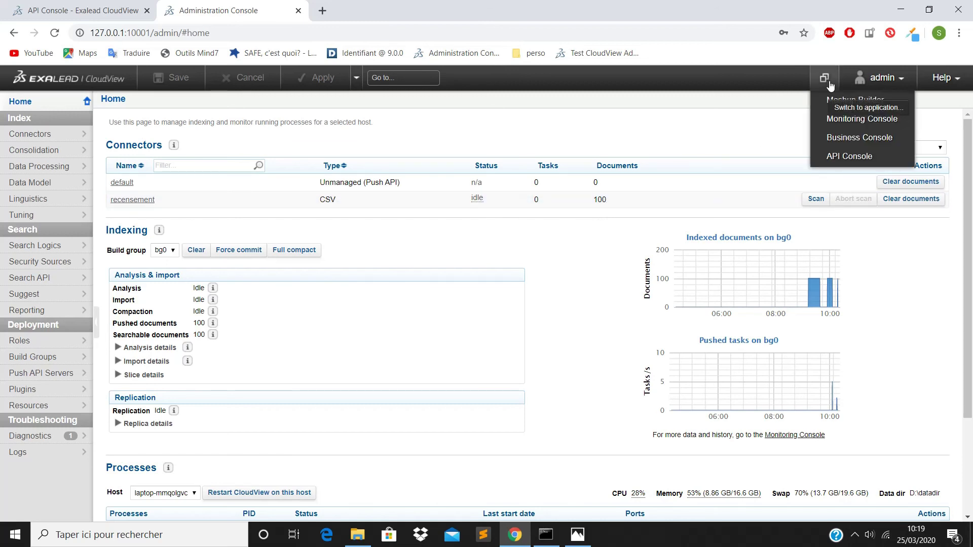
left_click(850, 157)
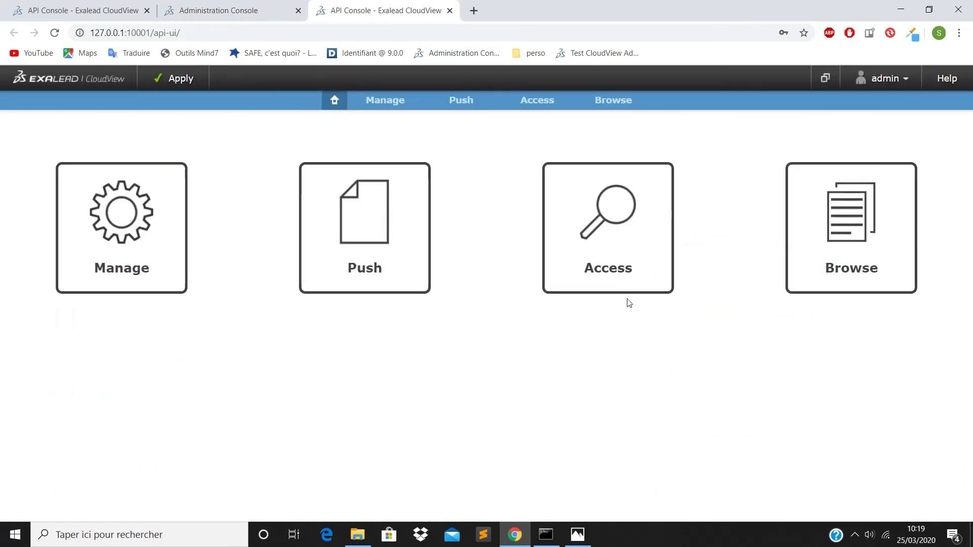
left_click(628, 283)
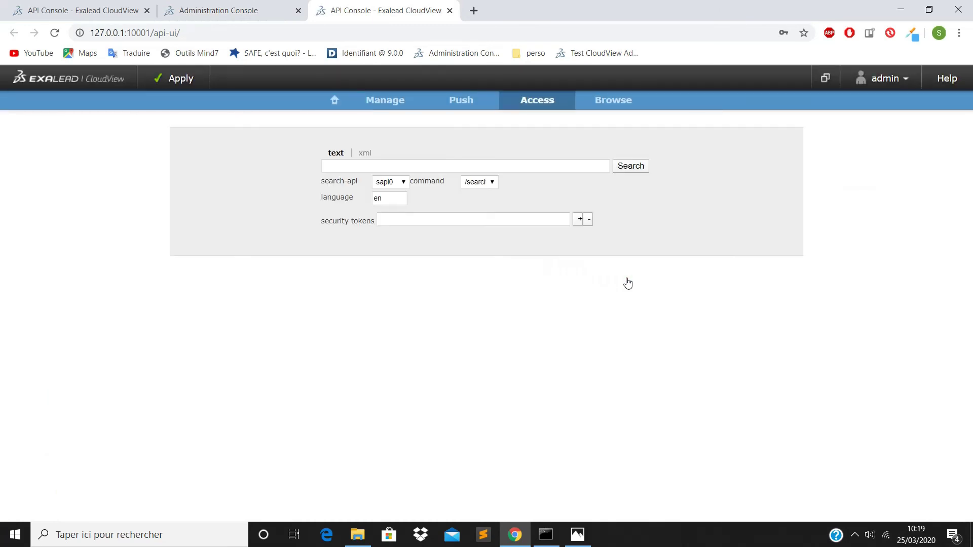
left_click(412, 165)
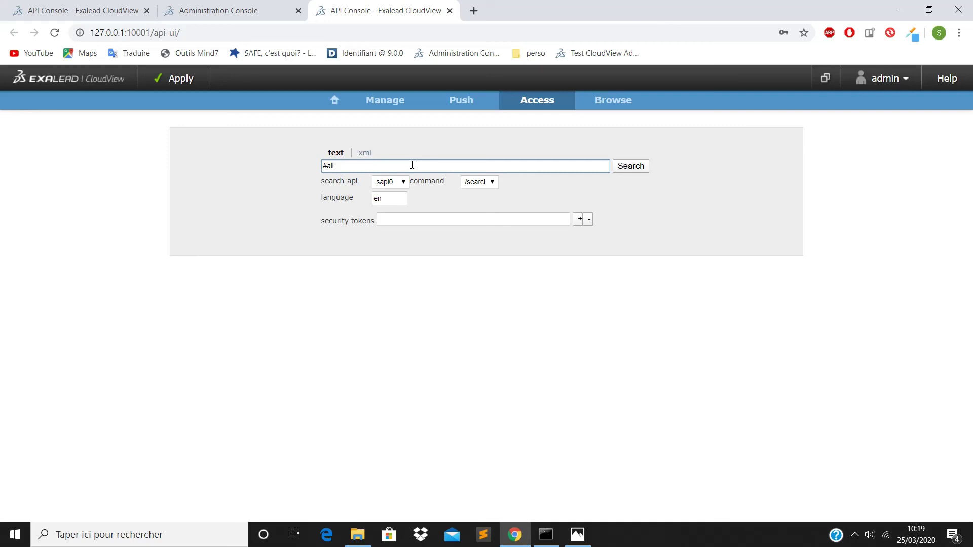
key("Return")
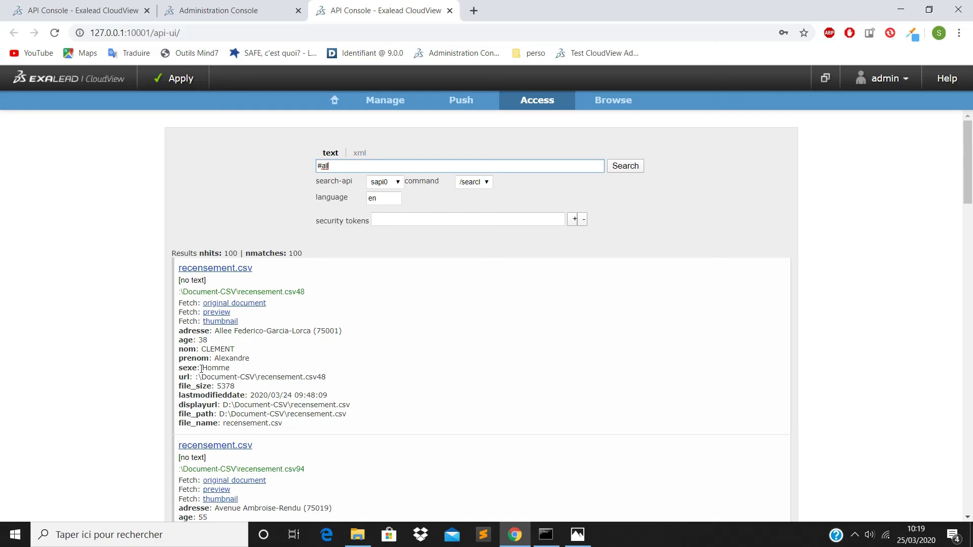
scroll(317, 375, "down", 14)
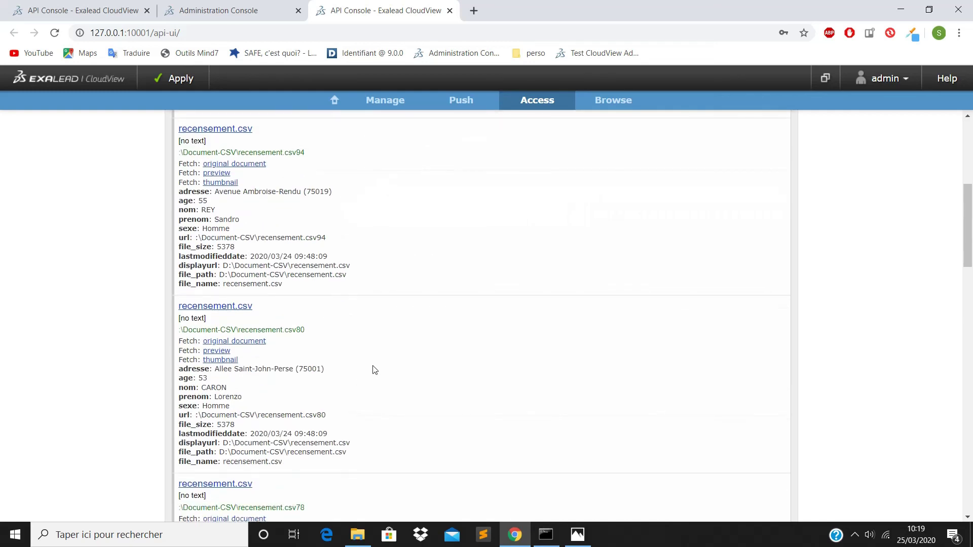
scroll(382, 368, "down", 2)
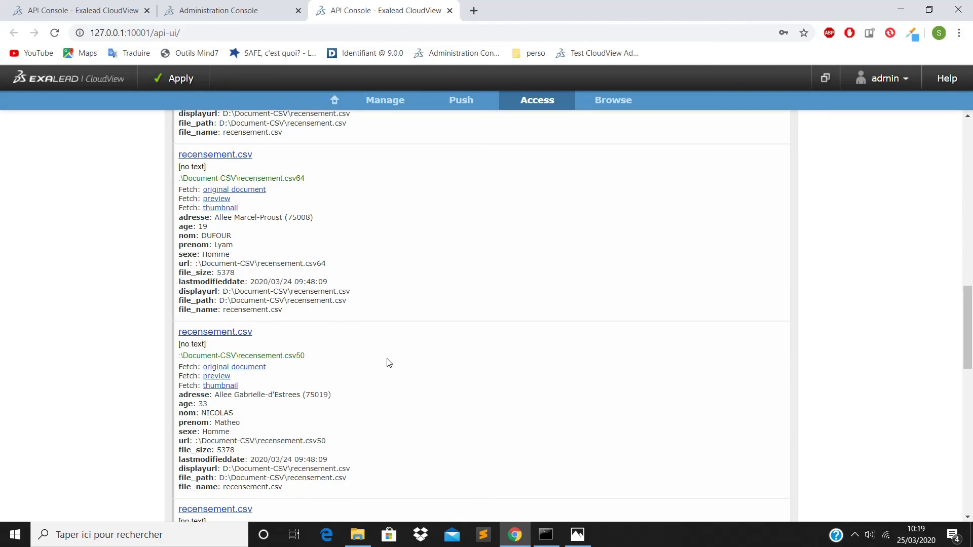